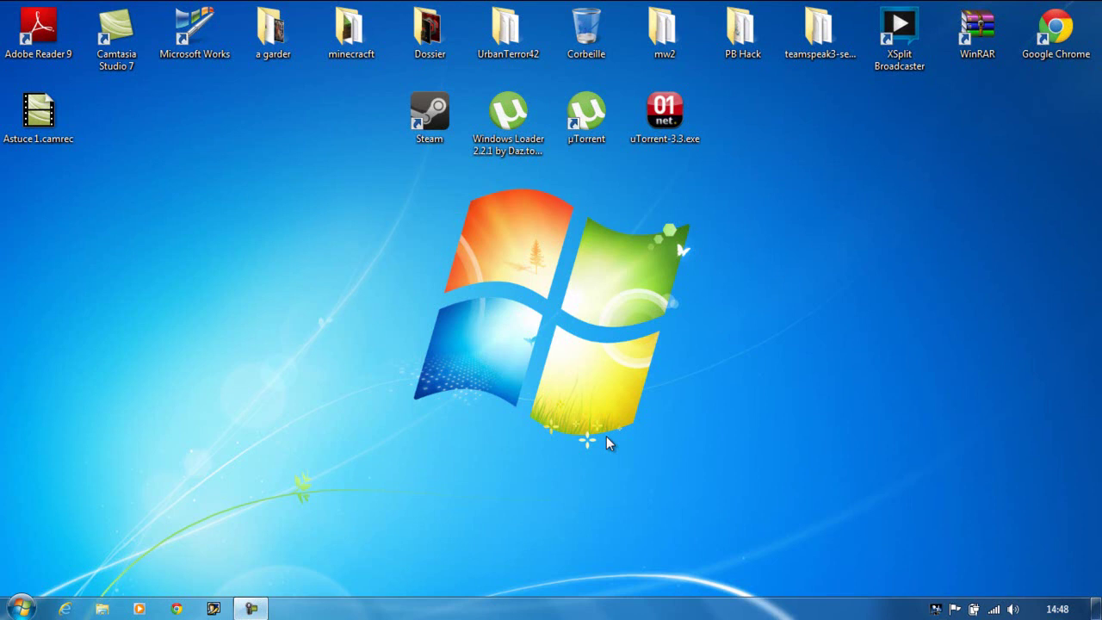
Launch msconfig and move the system configuration window lower on the desktop.
click(21, 608)
text(msconfig)
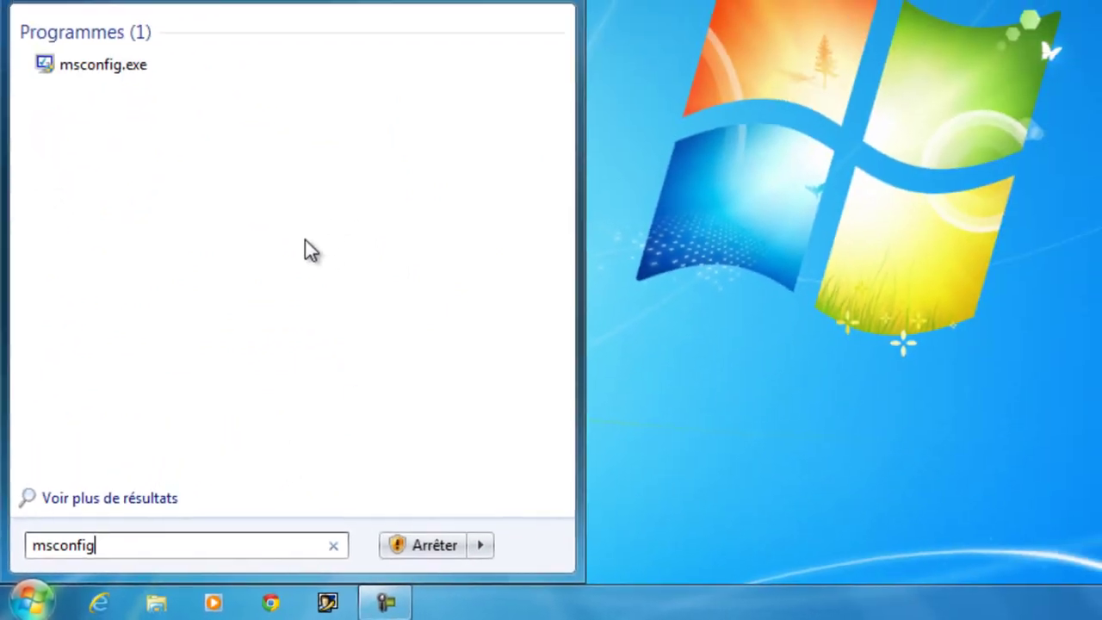
click(92, 68)
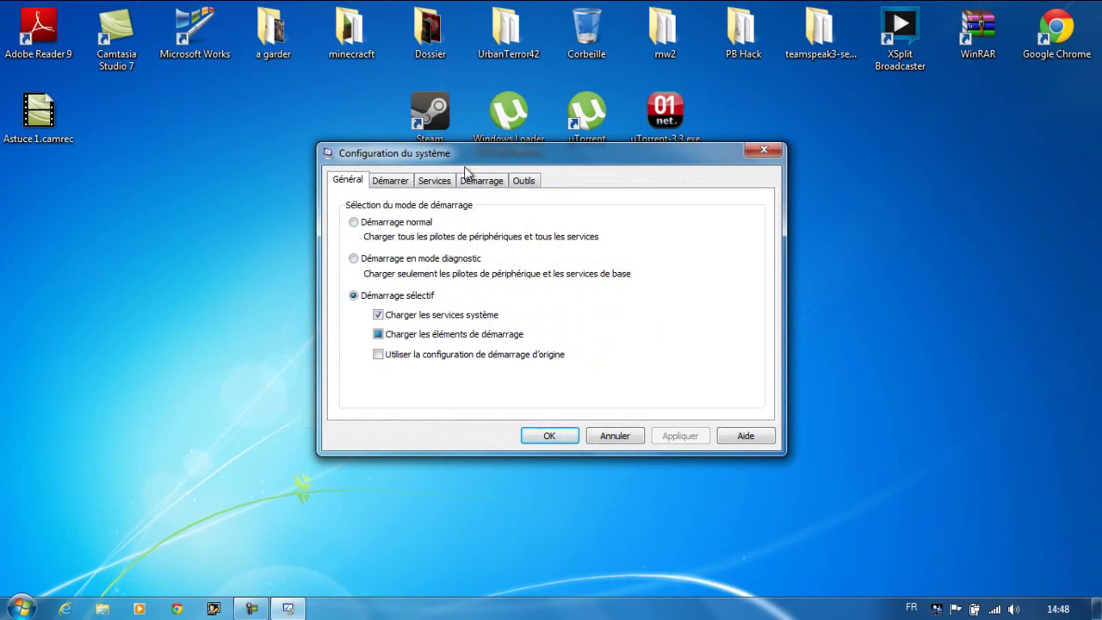
drag(461, 167, 430, 241)
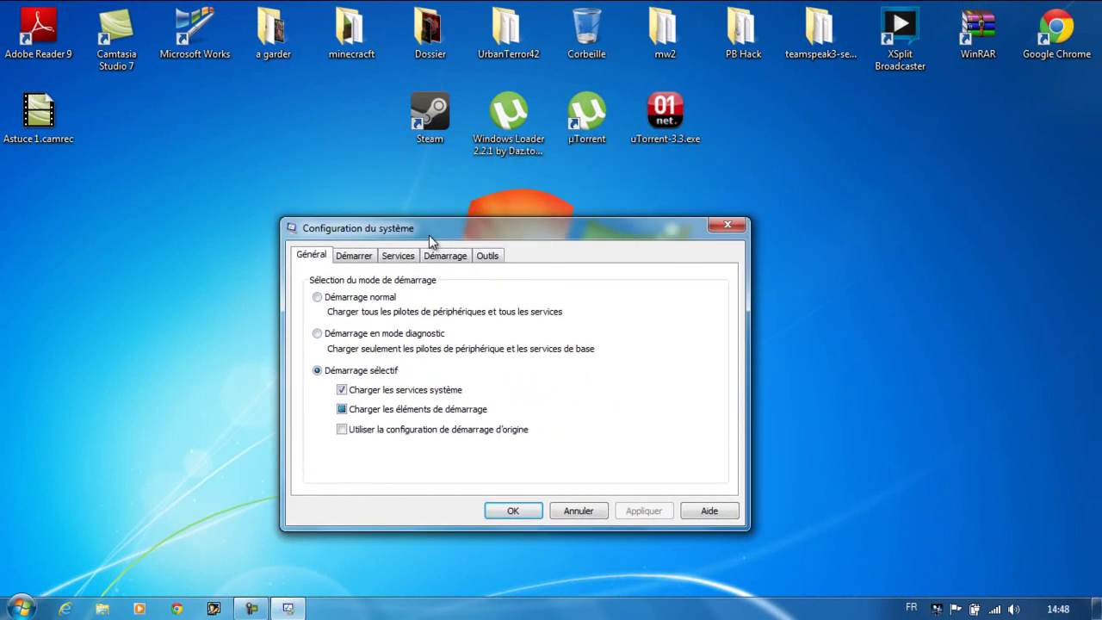
Switch the startup mode to Démarrage normal and back to Démarrage sélectif.
click(357, 299)
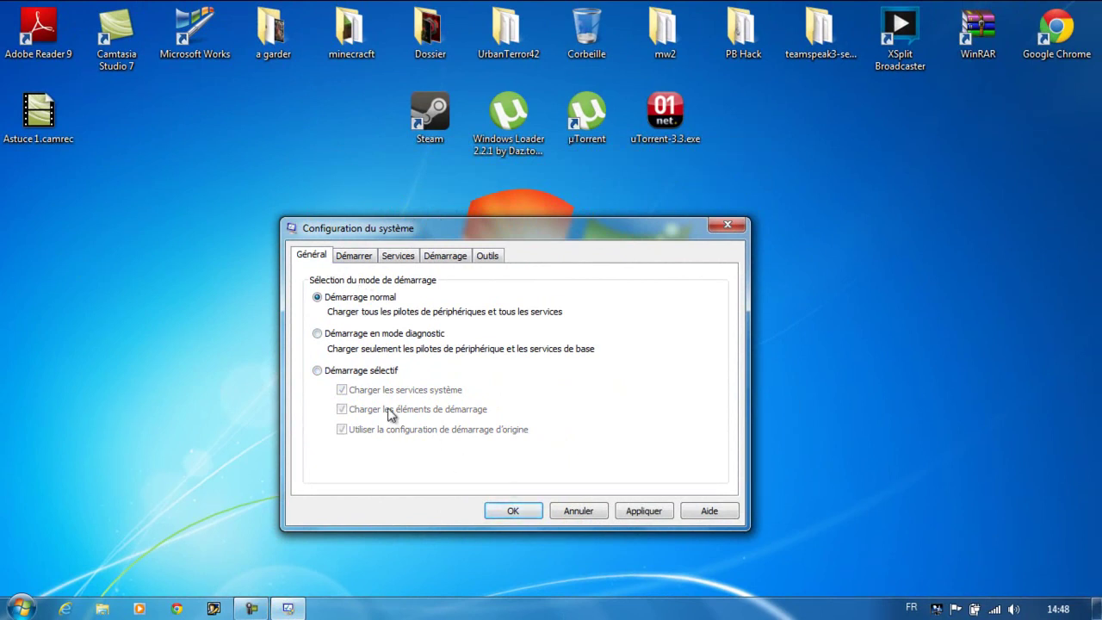
click(362, 372)
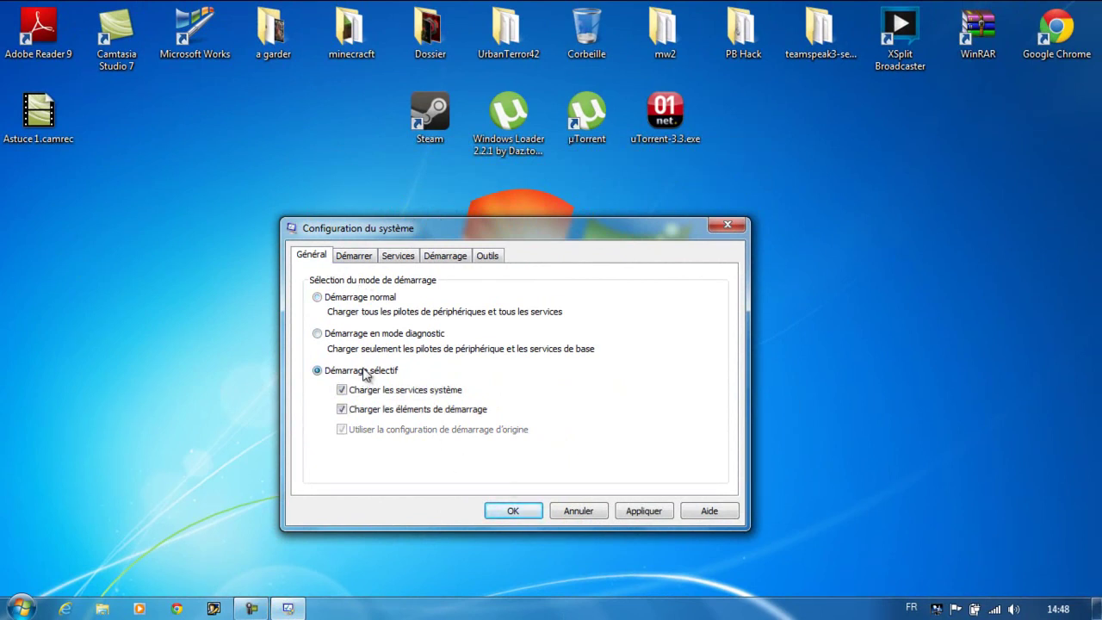
Look over the boot options and services, and show the startup items list with a wider Élément de démarrage column.
click(359, 258)
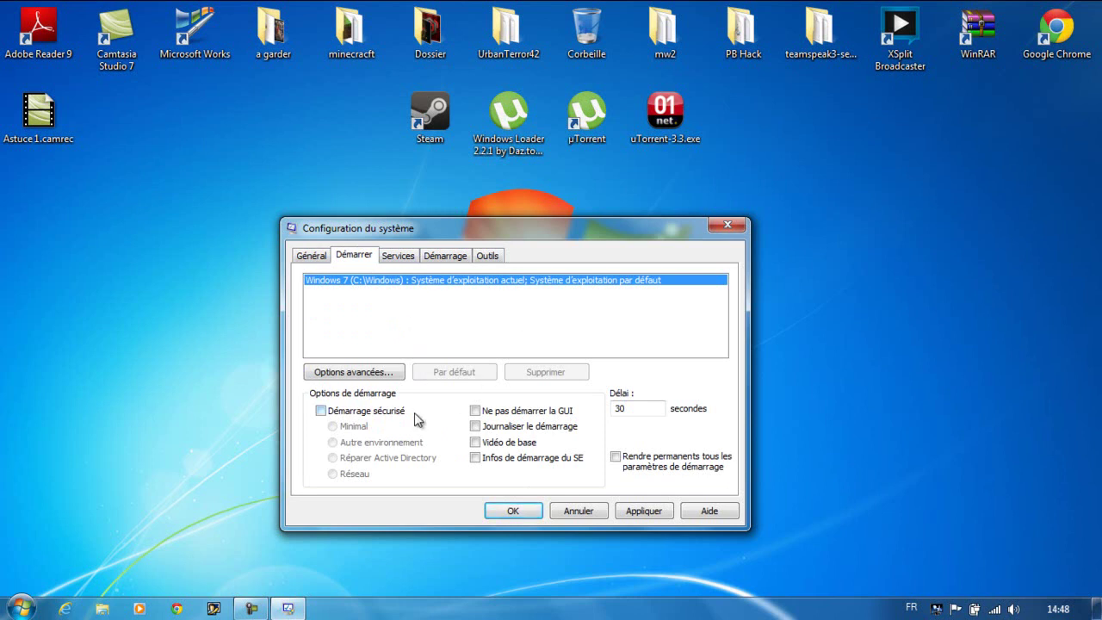
click(396, 255)
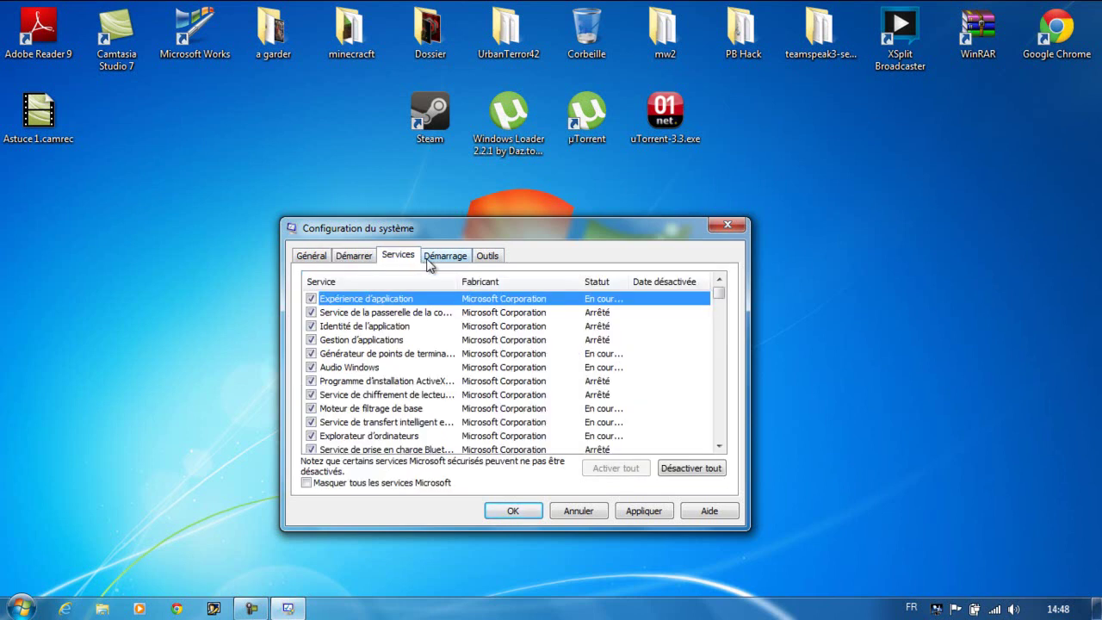
click(442, 256)
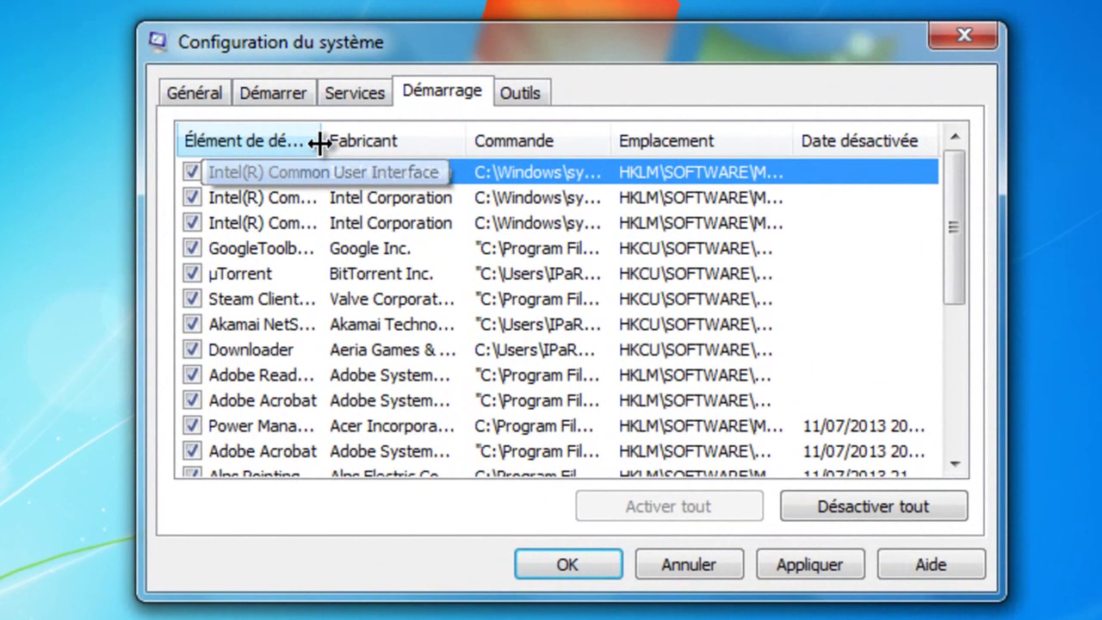
drag(381, 281, 491, 293)
drag(528, 163, 535, 164)
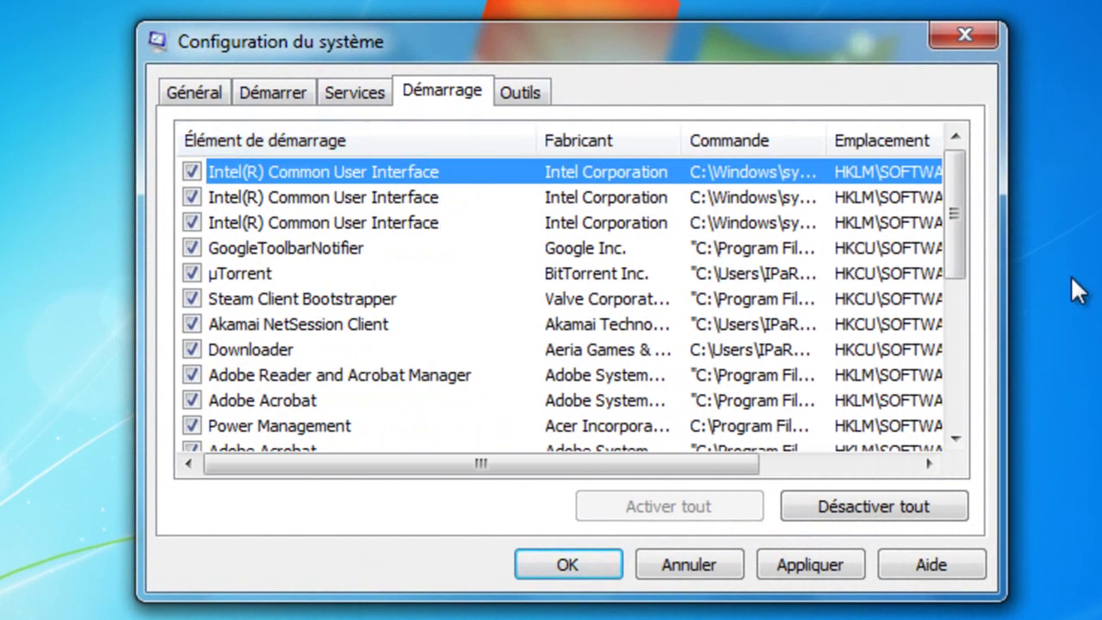
drag(951, 183, 966, 159)
Disable the startup items from GoogleToolbarNotifier down through the first Adobe Acrobat entry, including µTorrent, Steam Client Bootstrapper and Downloader.
click(192, 251)
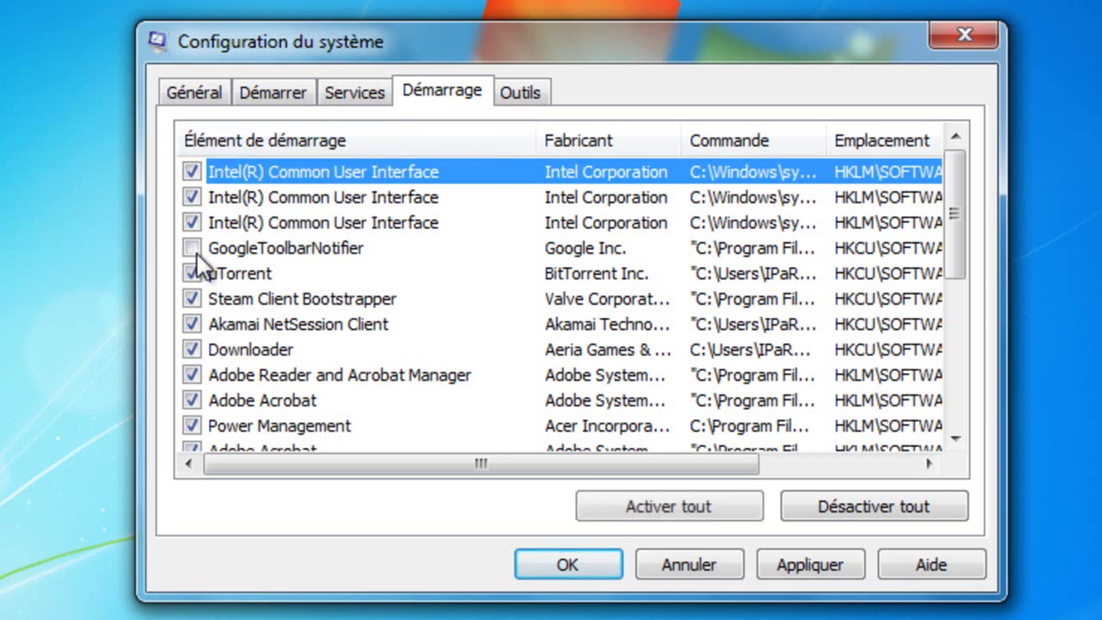
click(192, 299)
click(192, 324)
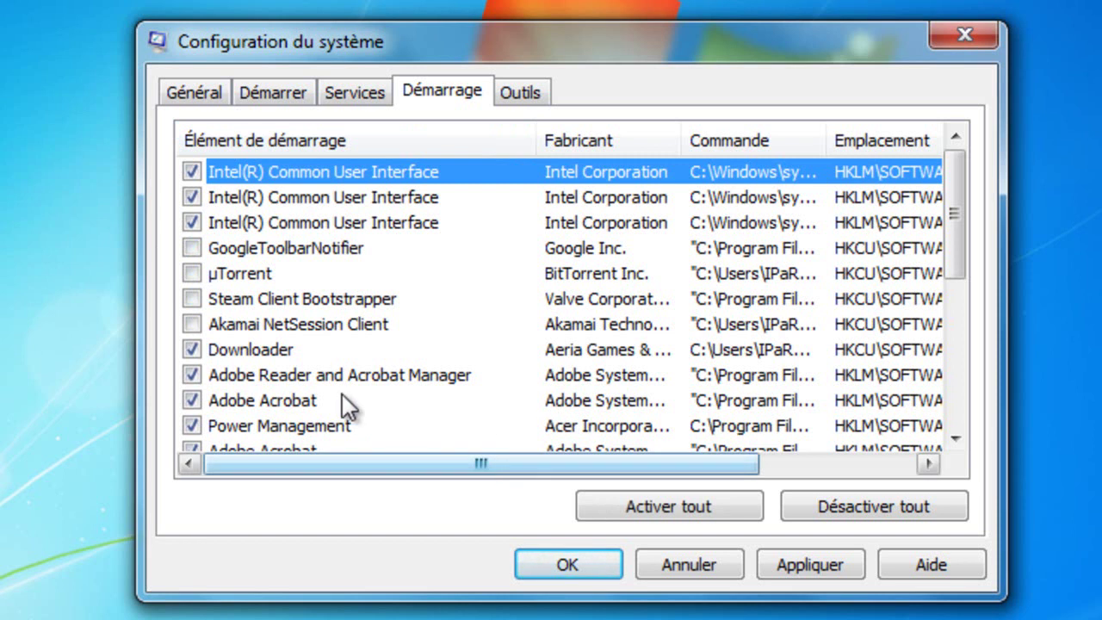
click(631, 355)
click(192, 348)
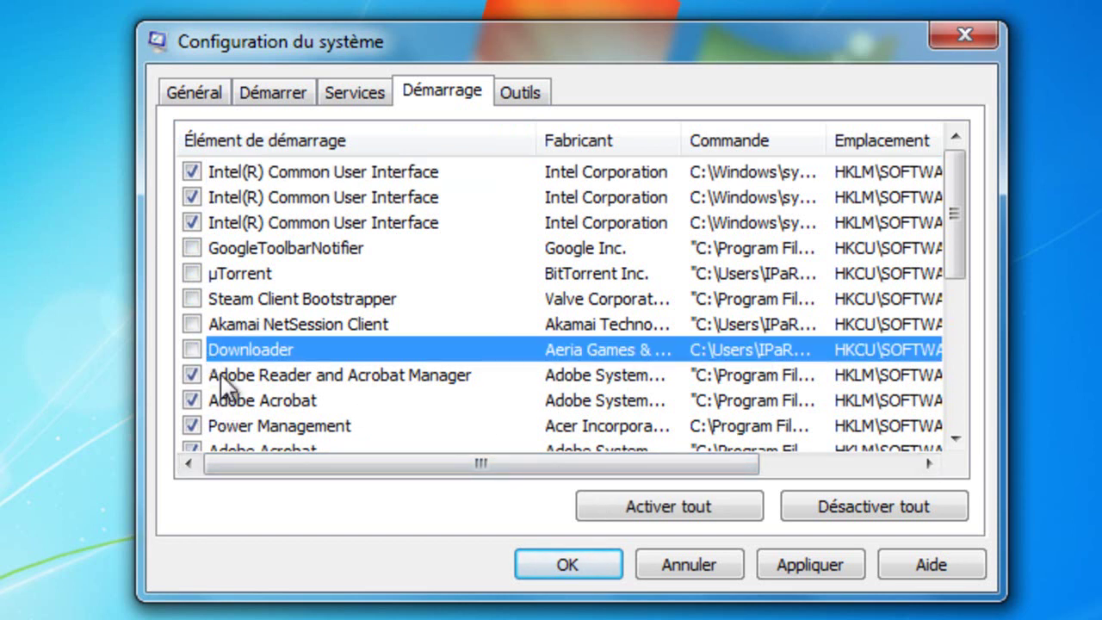
click(192, 374)
click(192, 400)
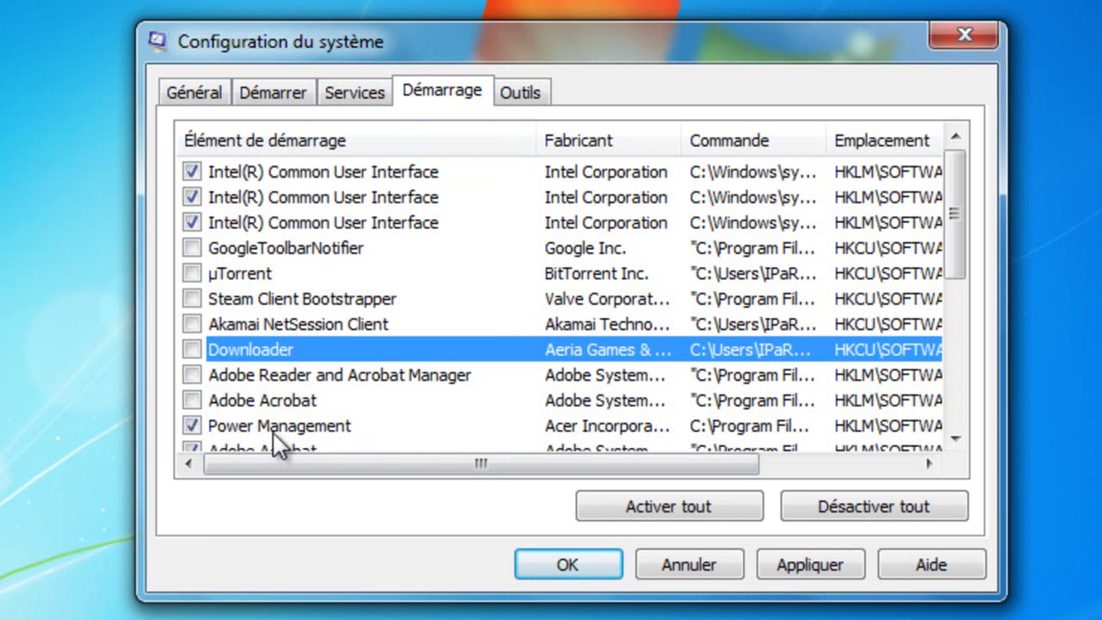
Disable the startup items mcagent_exe, mwlDaemon, Norton Online Backup, Acer Arcade Deluxe PlayMovie and HD Audio Control Panel.
drag(965, 249, 966, 353)
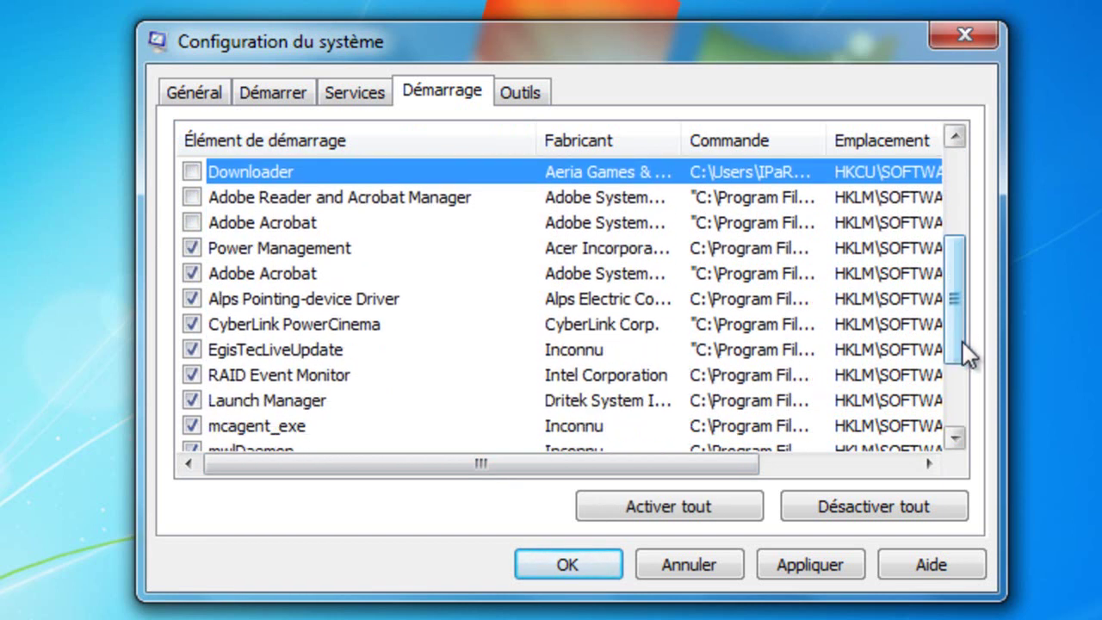
scroll(335, 362, down, 2)
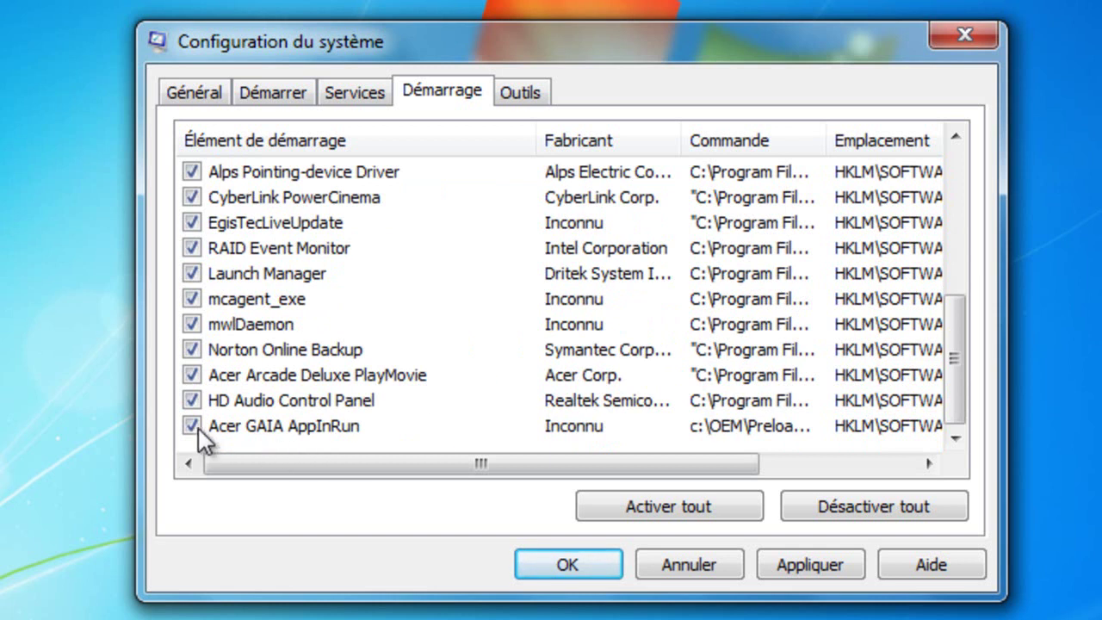
click(192, 375)
click(192, 350)
click(192, 323)
click(191, 424)
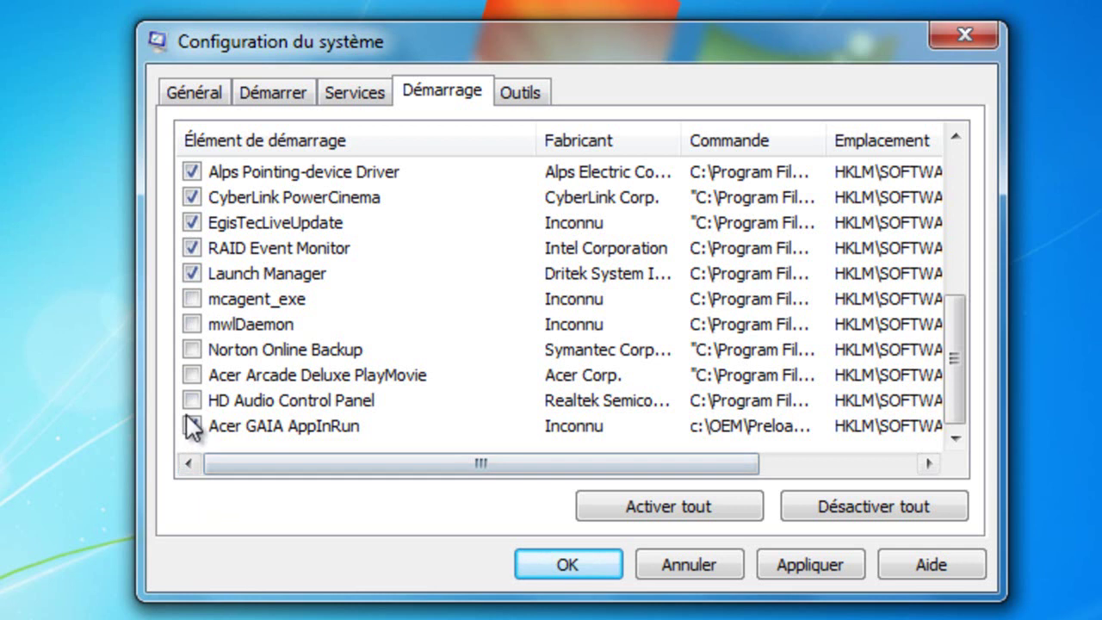
Disable the EgisTecLiveUpdate and CyberLink PowerCinema startup items.
click(191, 226)
click(191, 247)
click(188, 199)
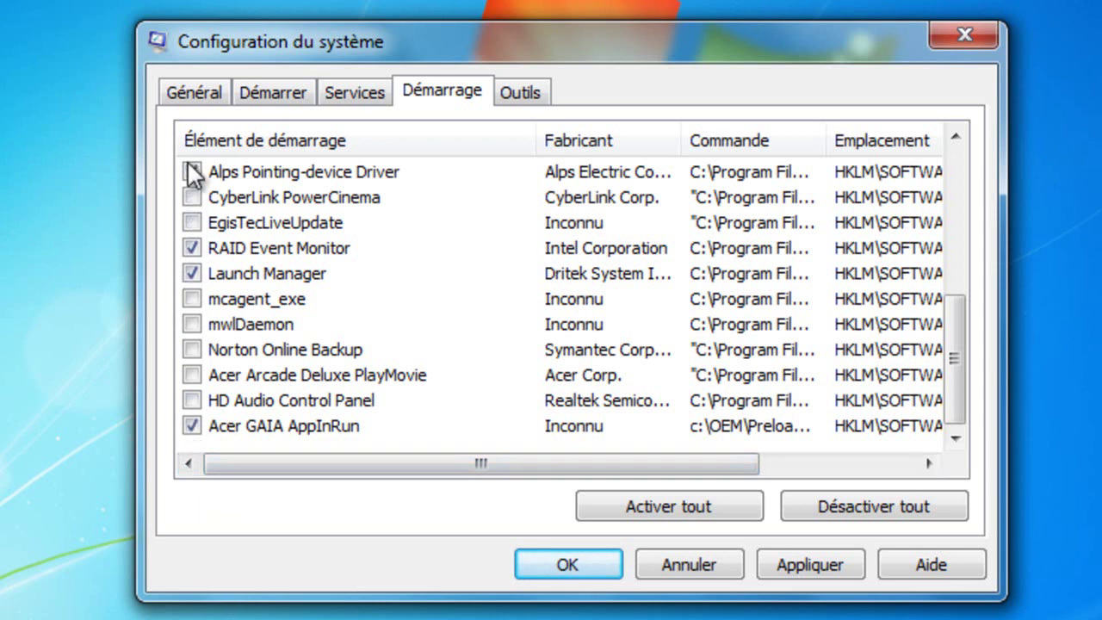
click(191, 273)
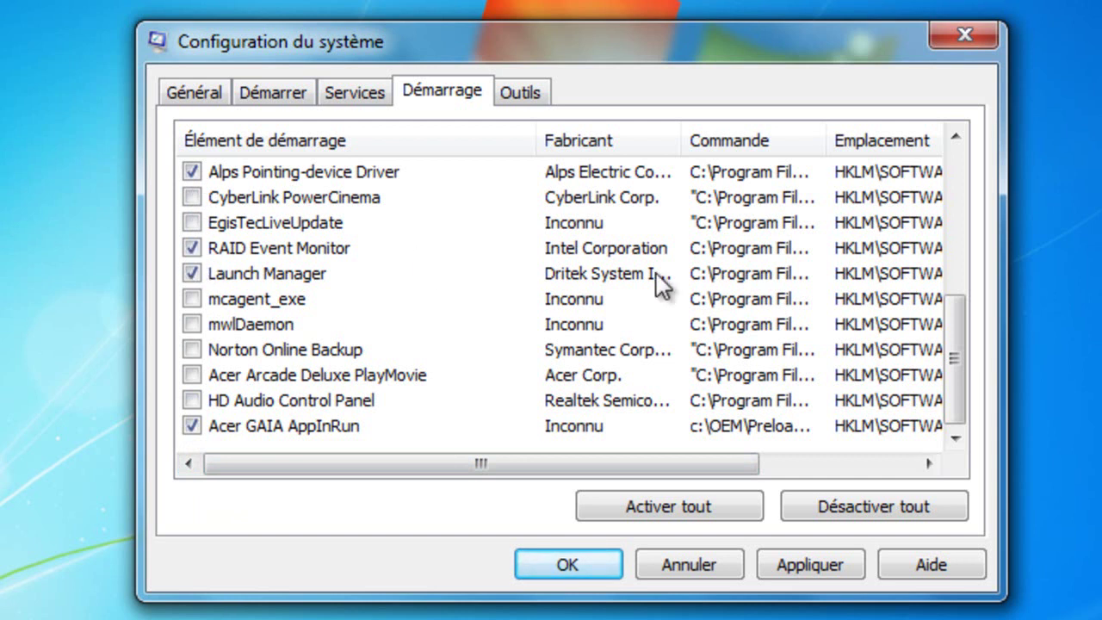
Widen the Emplacement and Commande columns and examine the startup items' registry locations and program paths.
drag(654, 463, 906, 463)
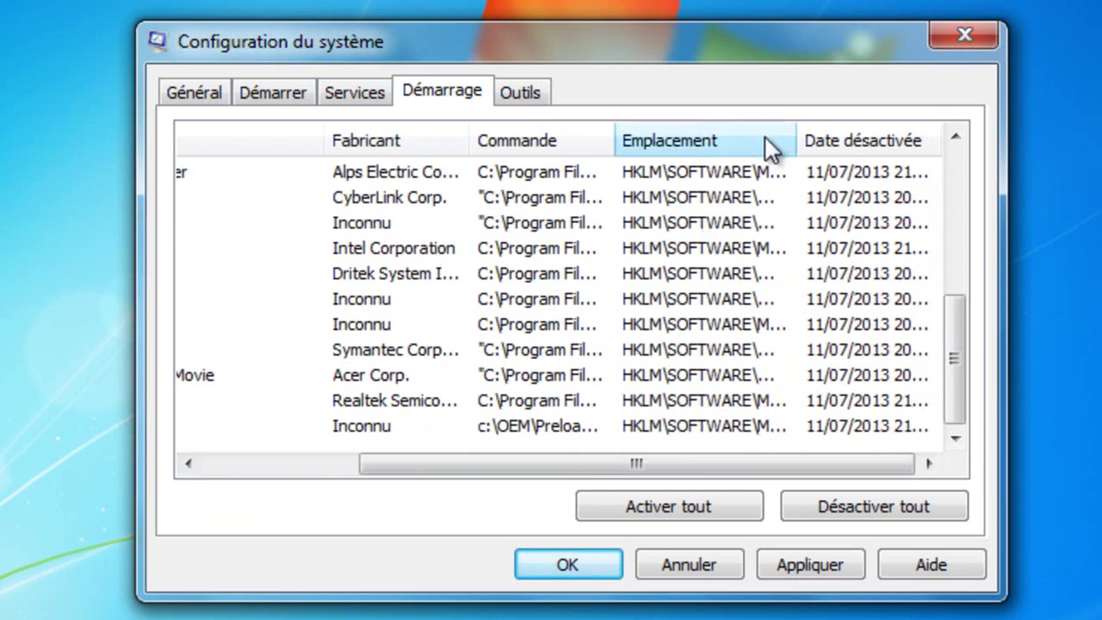
drag(797, 141, 1101, 125)
drag(575, 465, 669, 499)
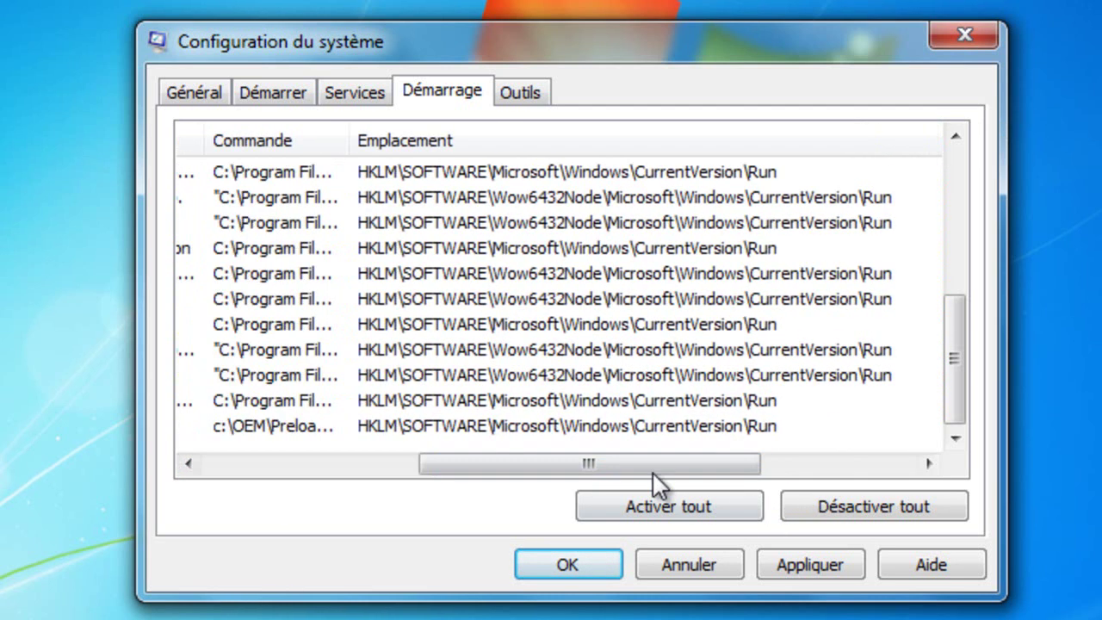
scroll(659, 468, up, 5)
scroll(663, 415, down, 4)
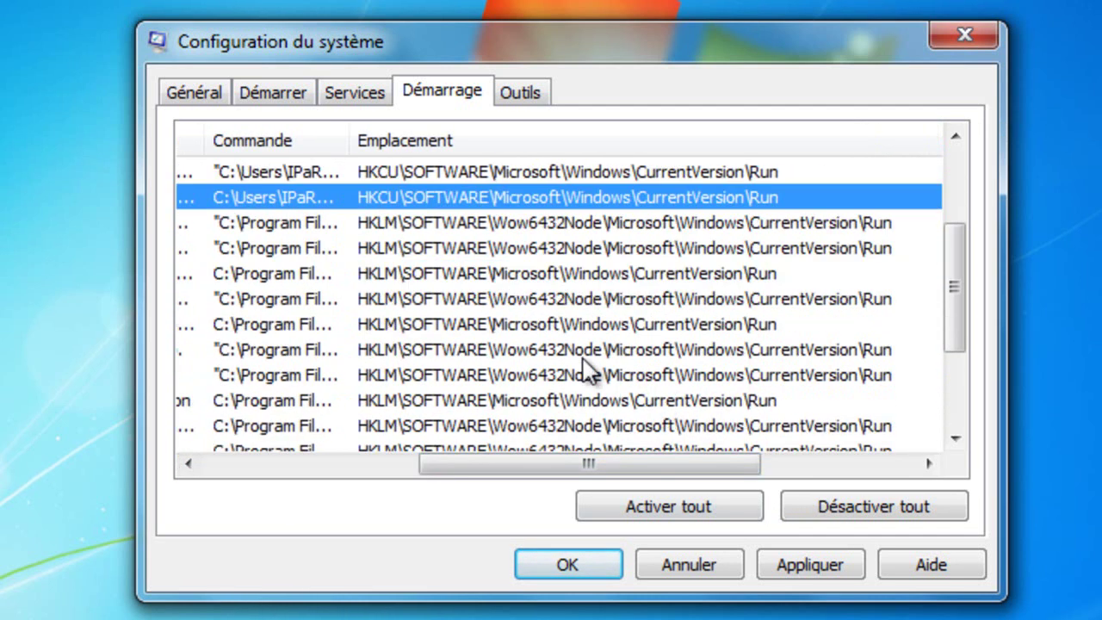
drag(352, 144, 1076, 165)
scroll(602, 357, down, 1)
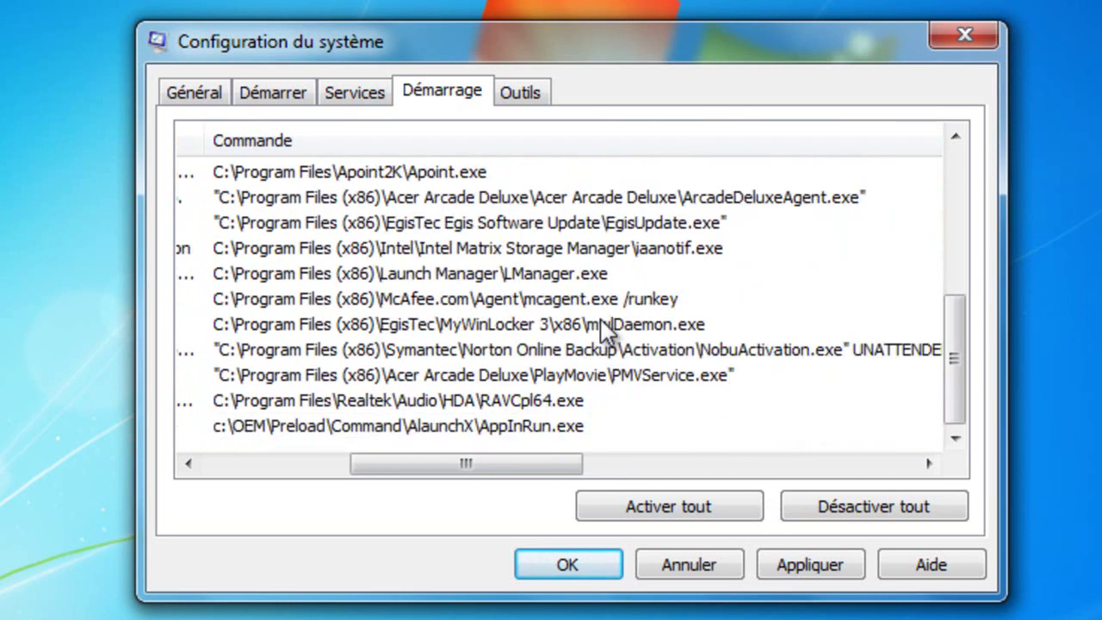
scroll(590, 353, up, 1)
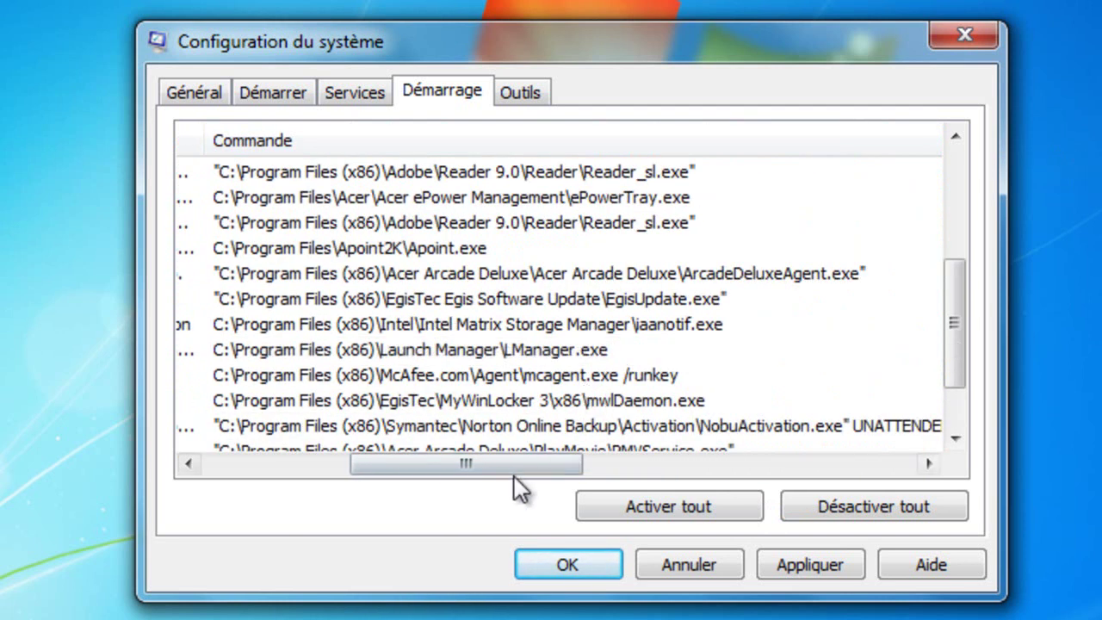
Narrow the Élément de démarrage column so the item names and their commands can be read together.
drag(514, 473, 242, 486)
drag(538, 139, 401, 182)
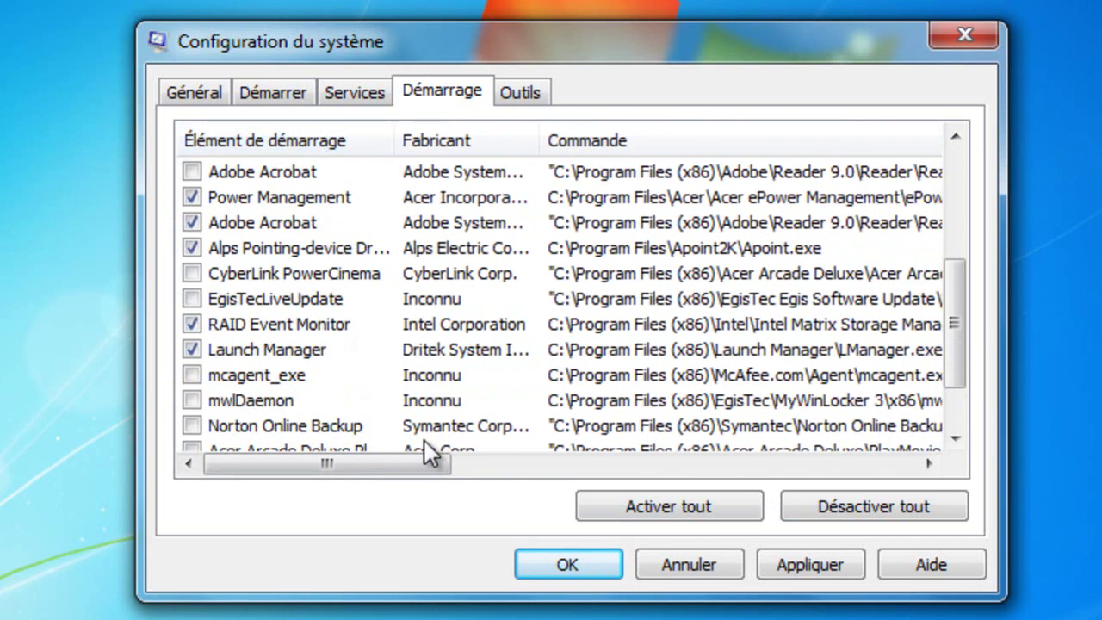
drag(414, 469, 267, 476)
Disable the second Adobe Acrobat entry, Alps Pointing-device Driver, Power Management and Launch Manager at startup.
click(191, 222)
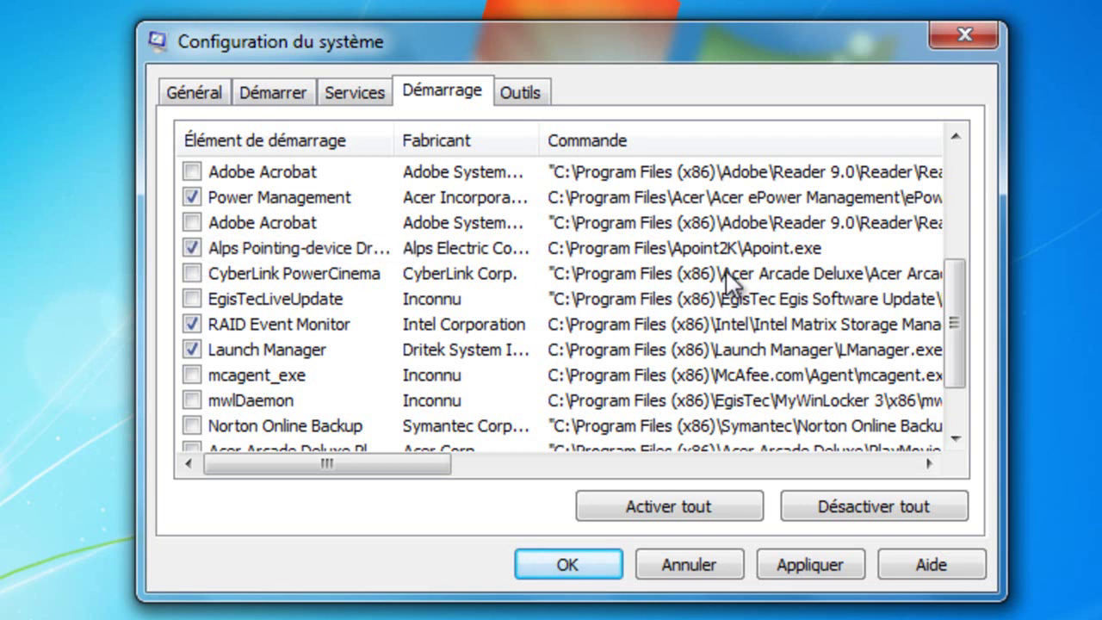
click(191, 248)
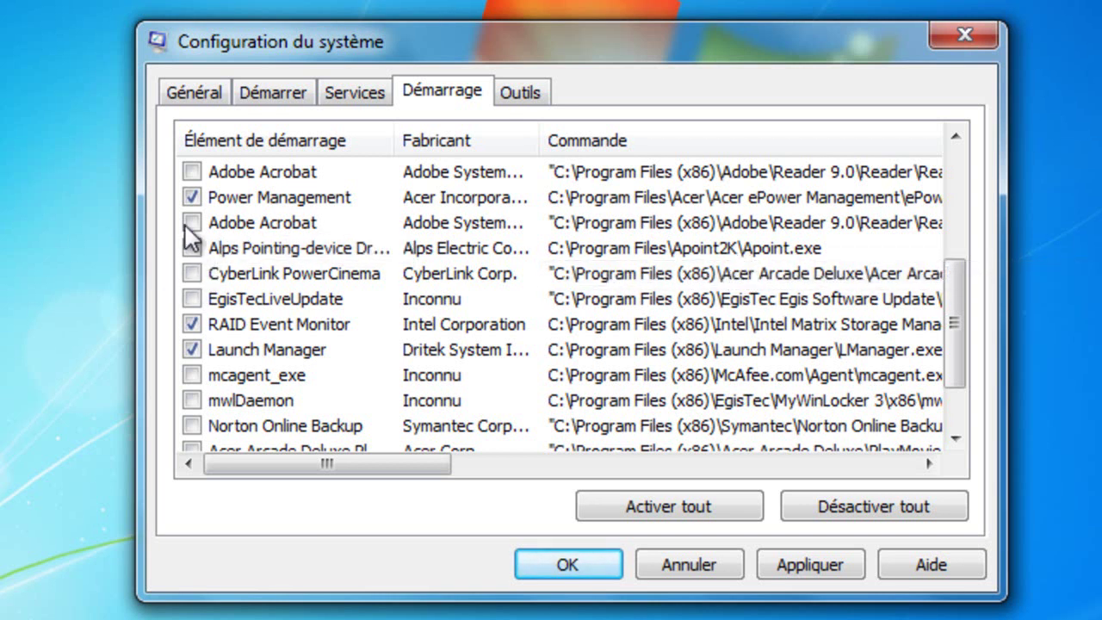
drag(392, 470, 158, 281)
click(438, 197)
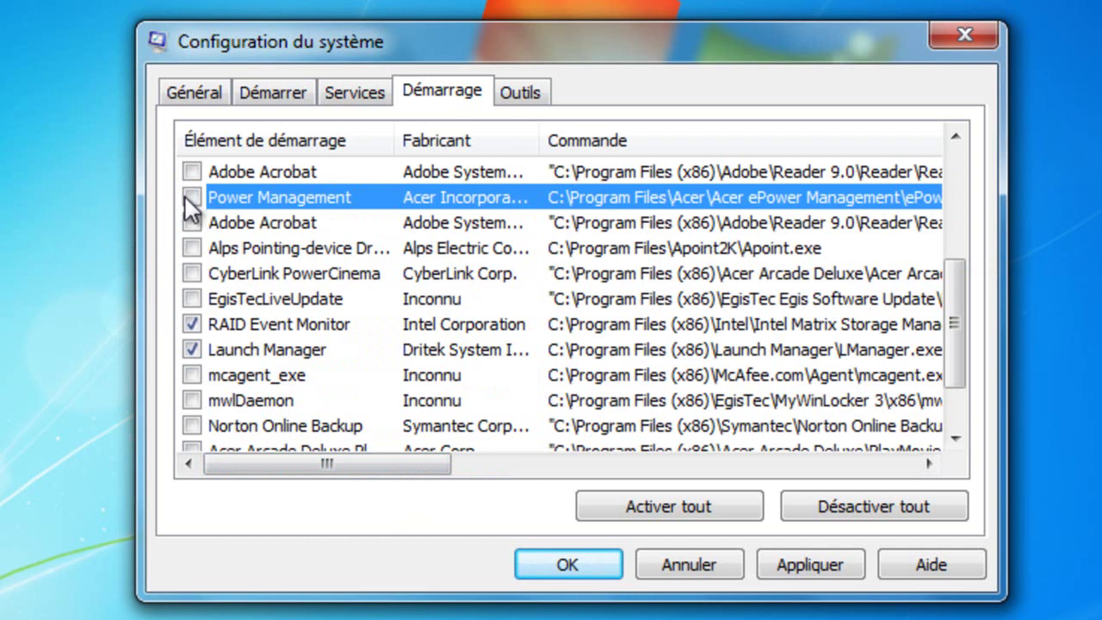
click(191, 348)
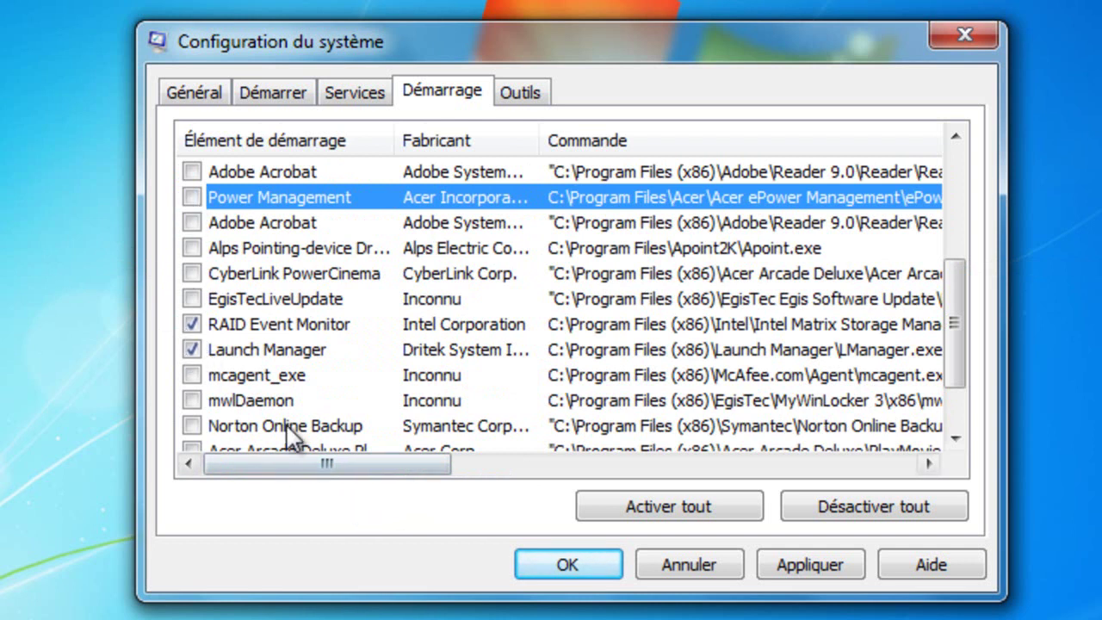
click(303, 375)
click(255, 358)
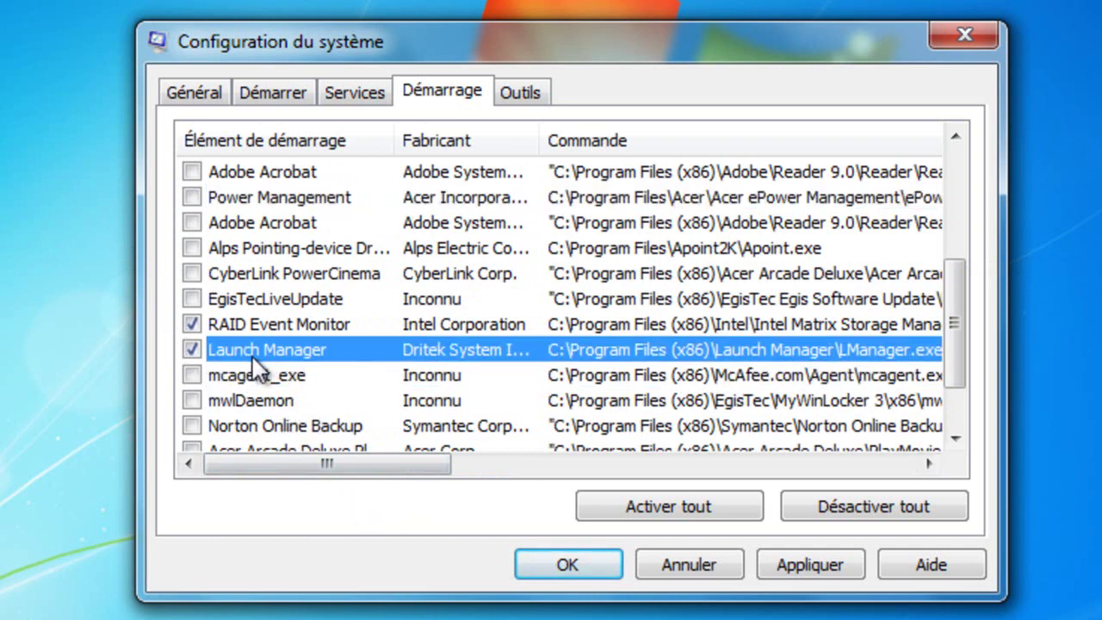
click(191, 349)
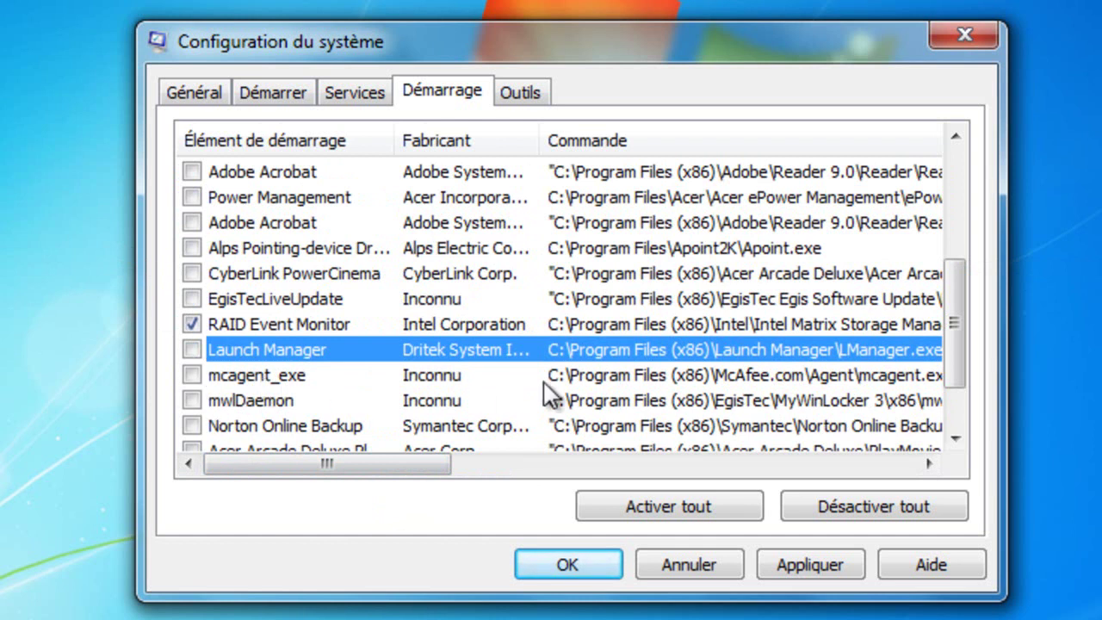
Review the whole startup list, then apply the changes and close the system configuration window.
drag(961, 337, 963, 400)
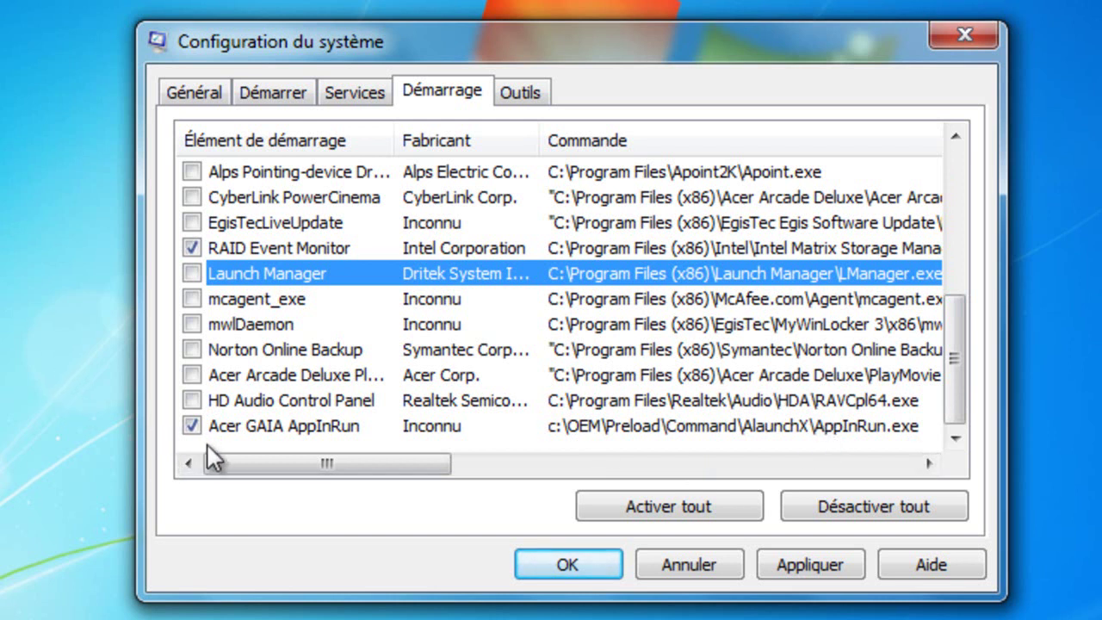
drag(953, 373, 988, 207)
scroll(516, 259, down, 4)
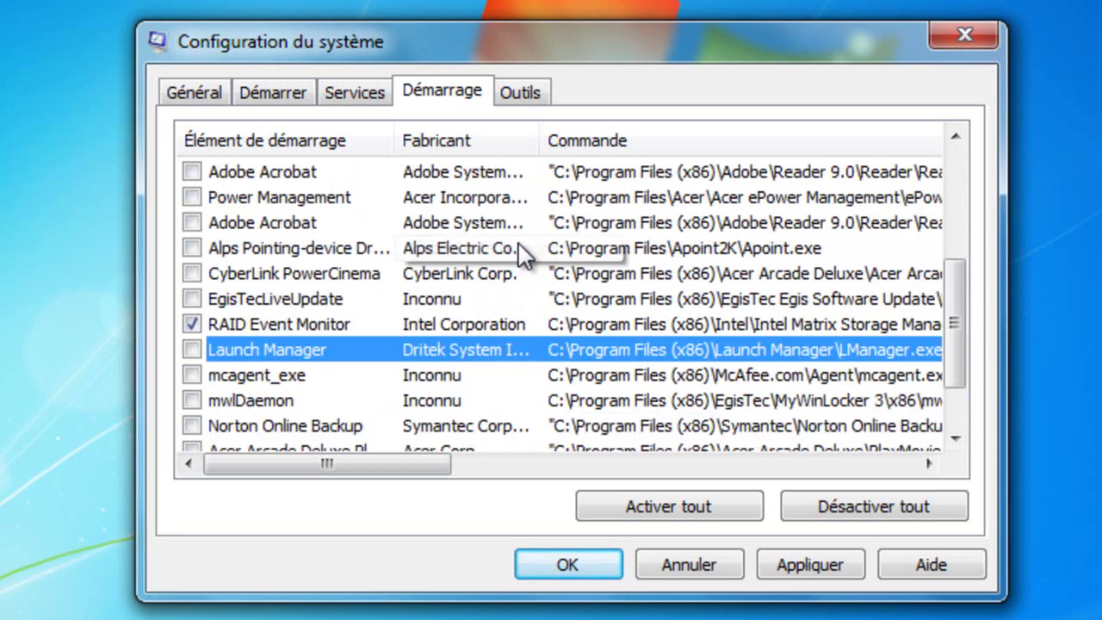
scroll(520, 254, up, 4)
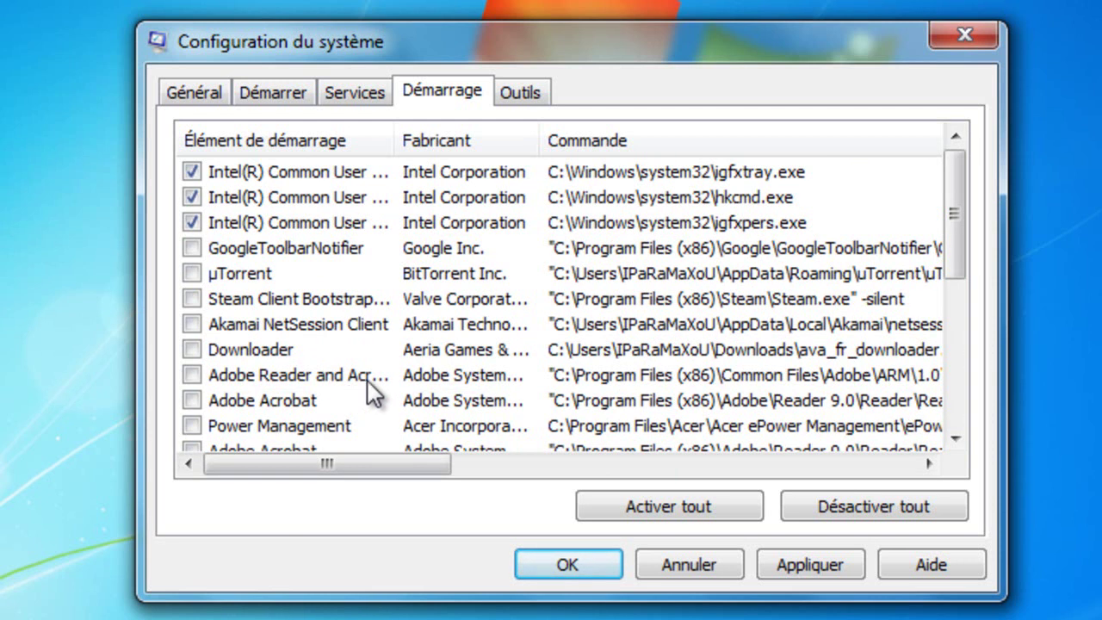
scroll(367, 381, down, 5)
scroll(367, 380, up, 5)
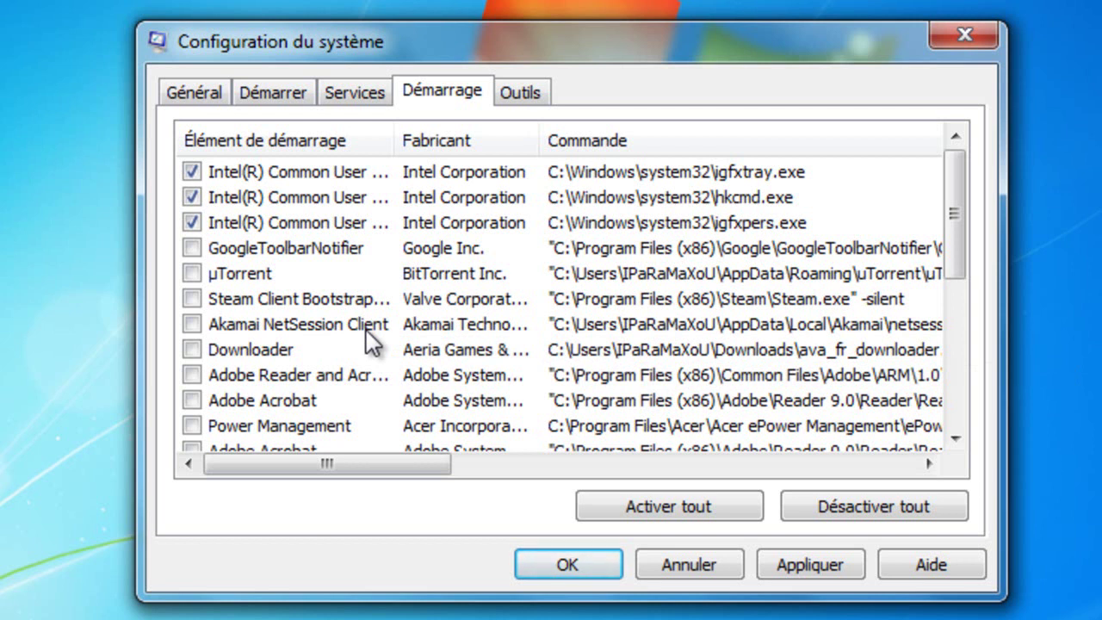
click(809, 561)
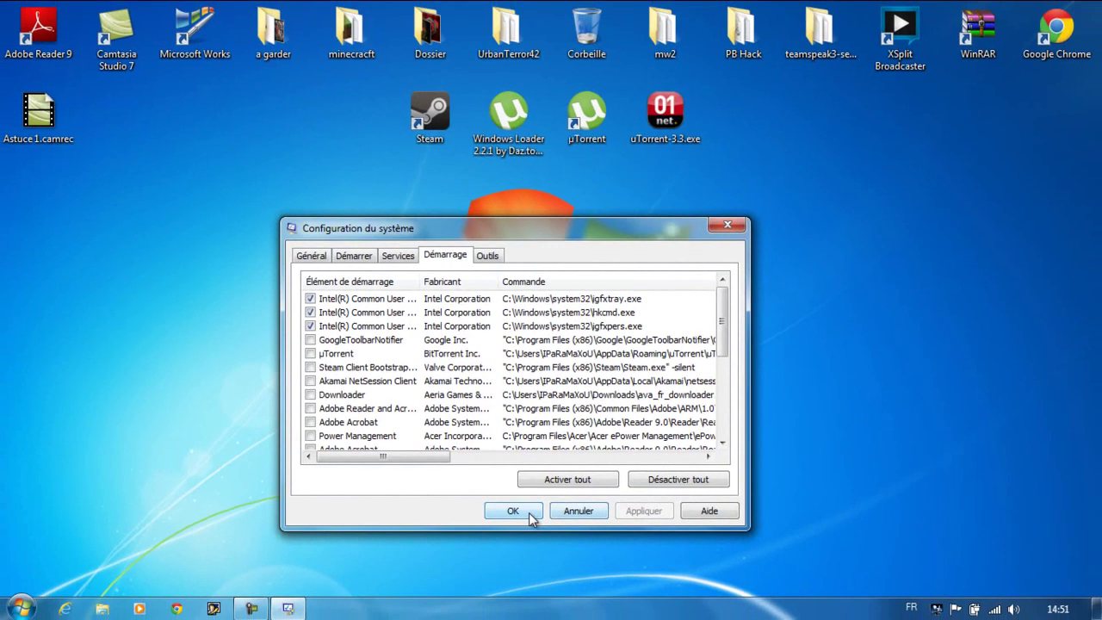
click(529, 514)
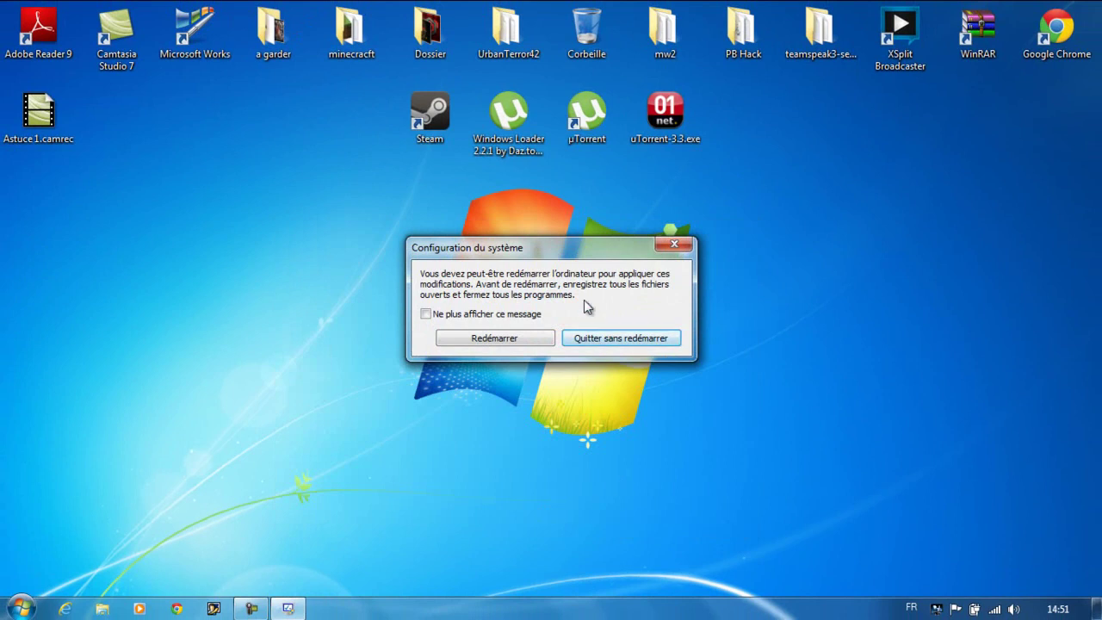
drag(565, 258, 539, 279)
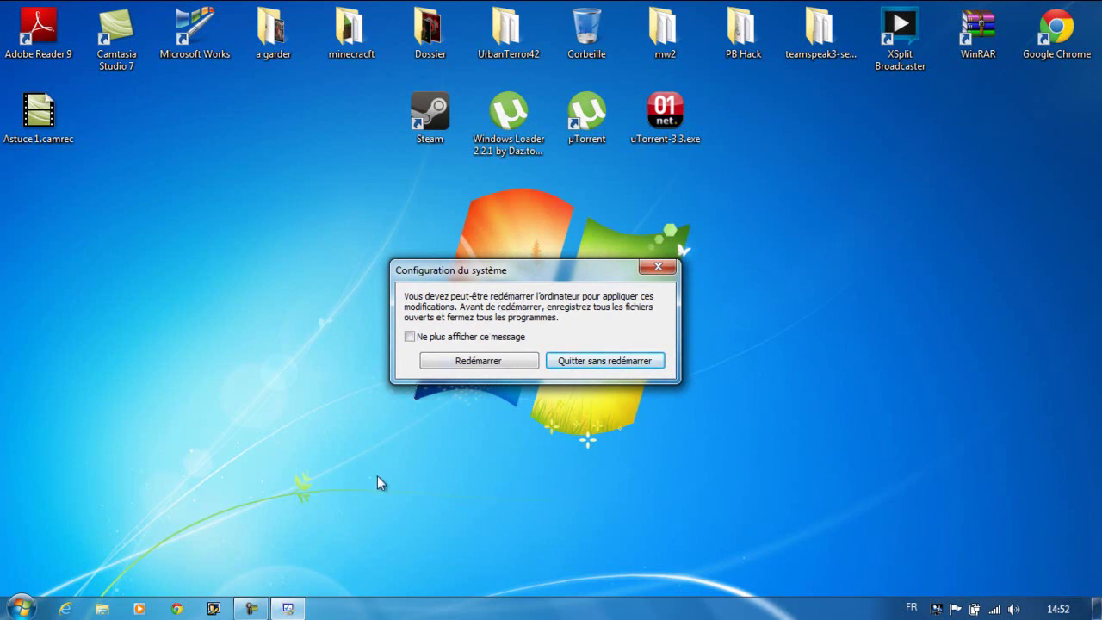
click(250, 610)
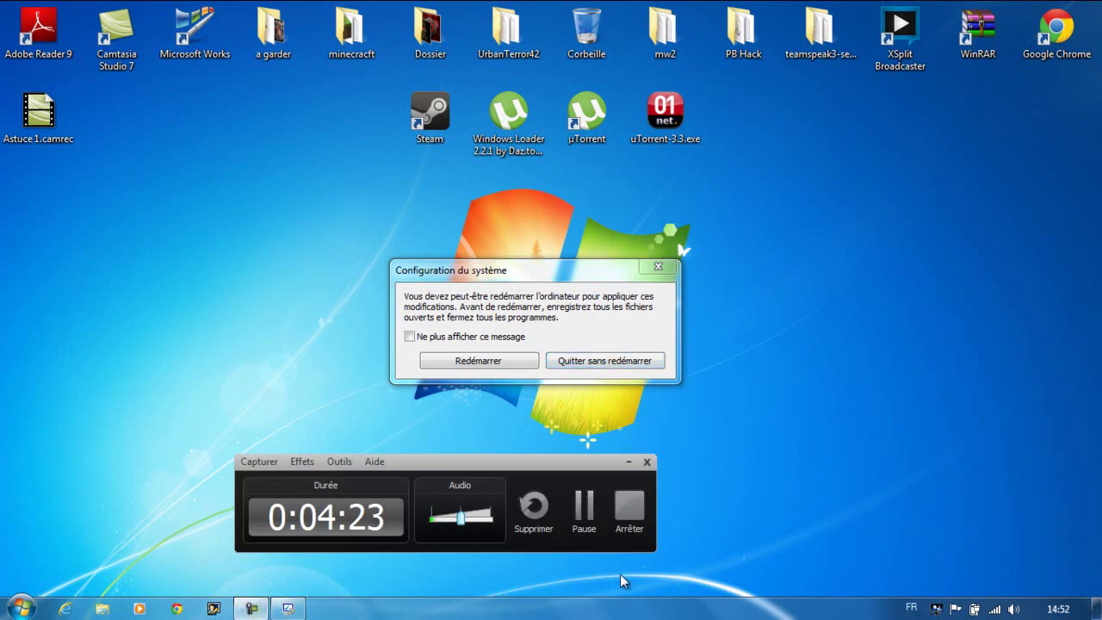